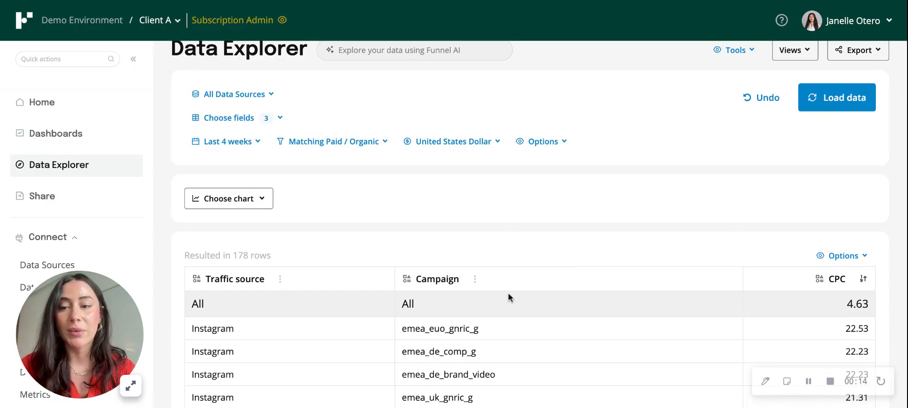
Open the workspace's Dimensions page and start creating a new dimension from scratch.
scroll(508, 297, "down", 1)
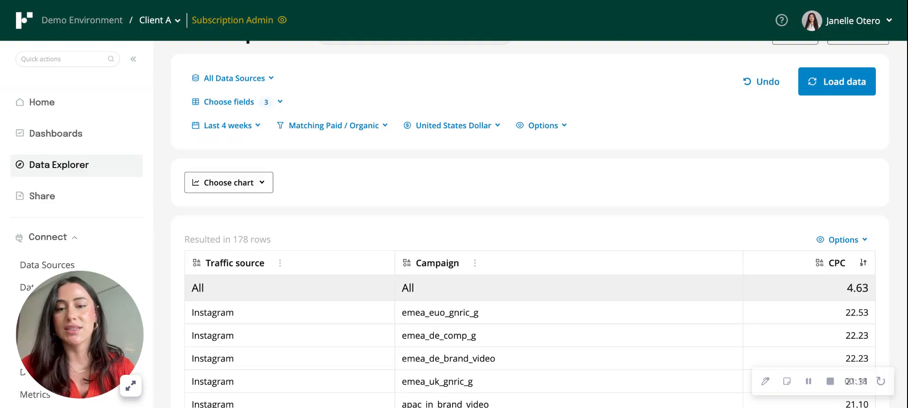
scroll(411, 262, "down", 3)
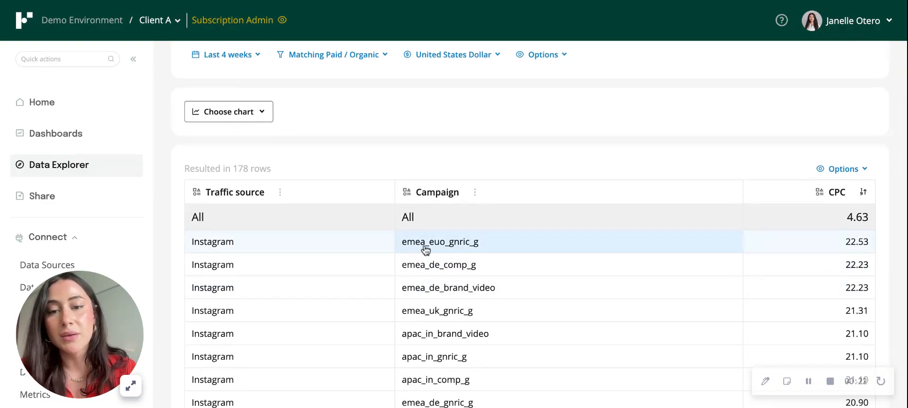
scroll(423, 248, "down", 1)
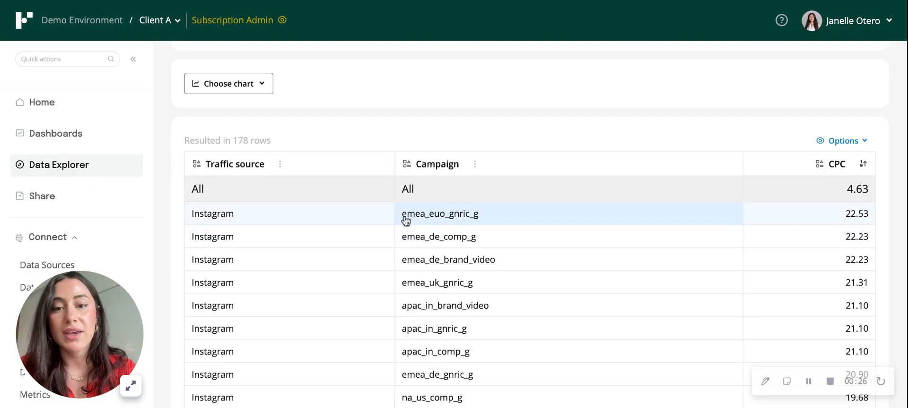
scroll(405, 325, "down", 2)
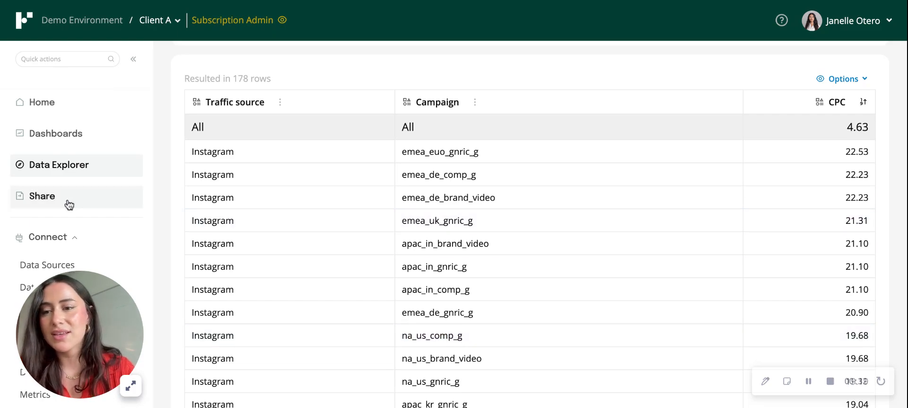
scroll(69, 203, "down", 3)
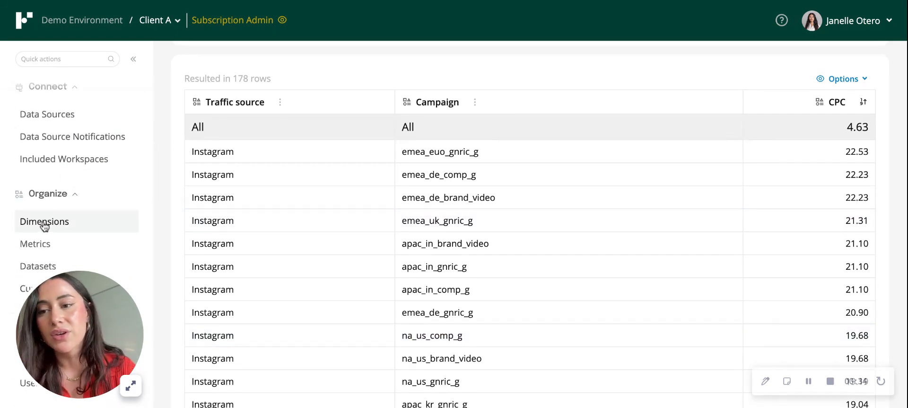
left_click(55, 227)
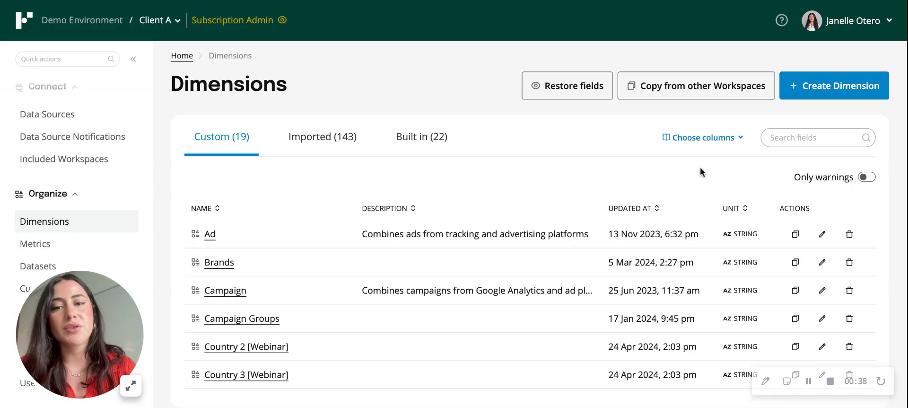
left_click(856, 85)
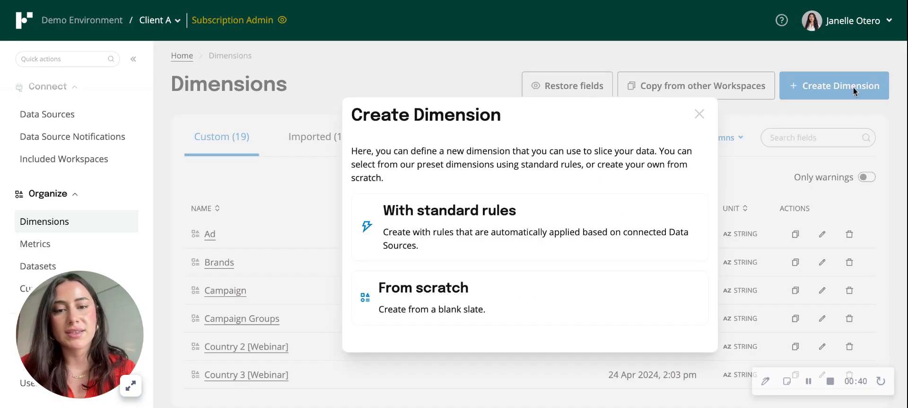
left_click(466, 303)
Name the new dimension Region and keep its unit as STRING.
left_click(427, 184)
type("Region")
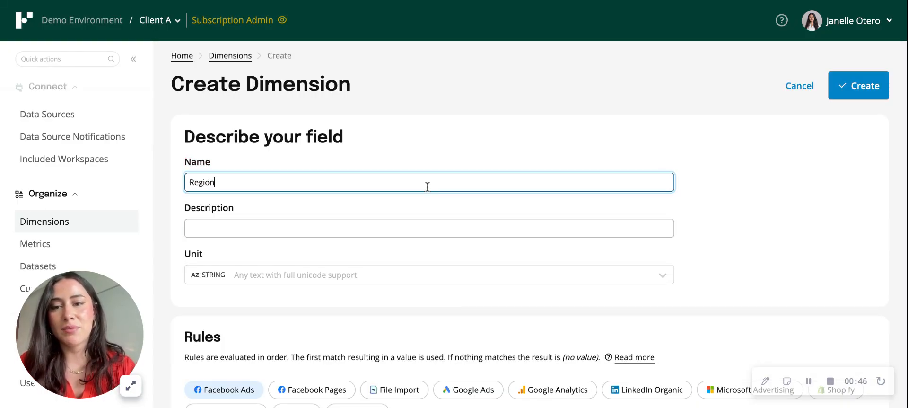
left_click(346, 227)
scroll(347, 222, "down", 2)
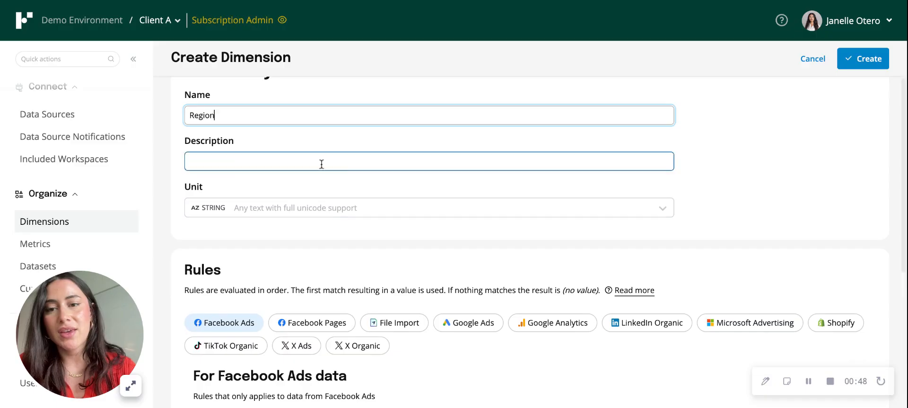
scroll(312, 162, "up", 1)
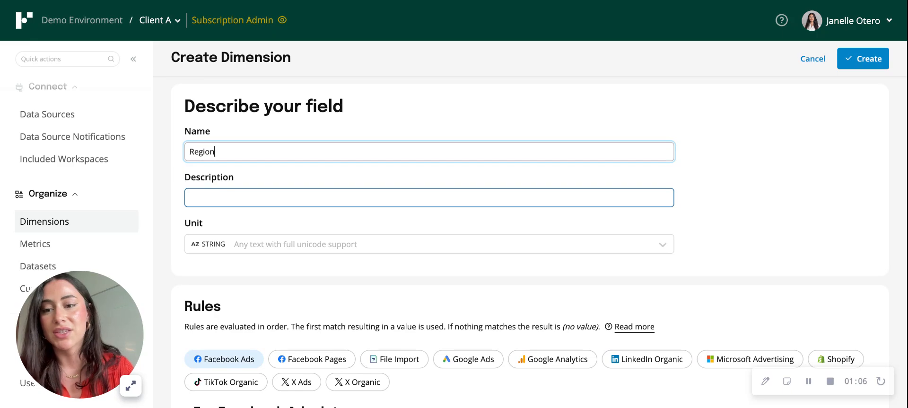
left_click(297, 249)
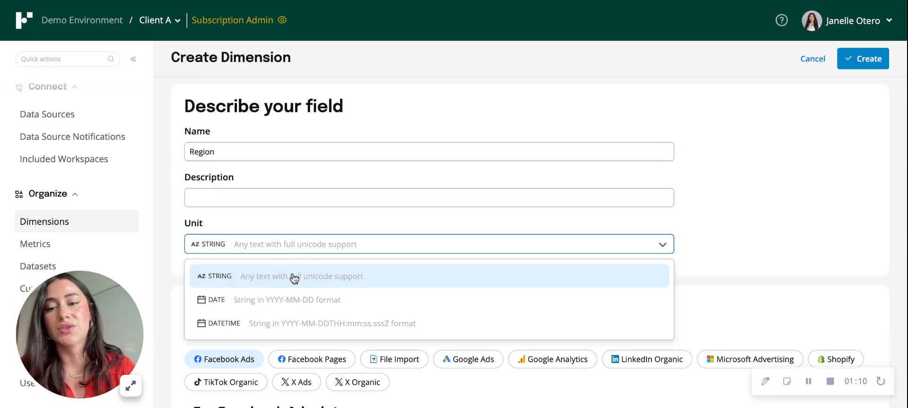
left_click(317, 246)
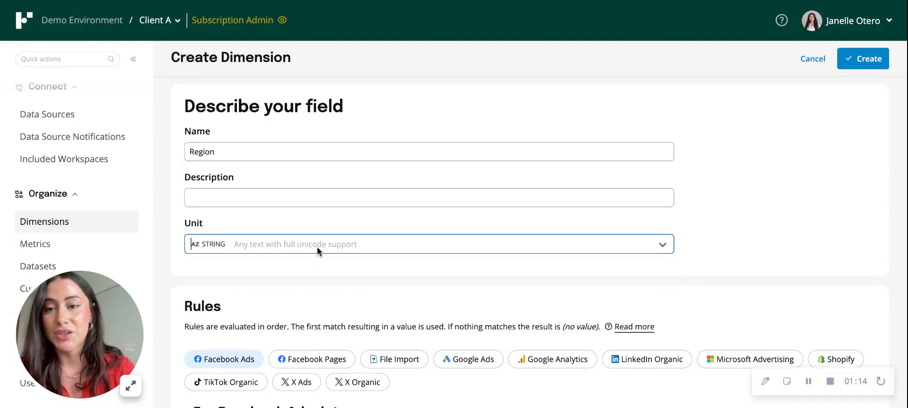
Review the rule sections of the individual data sources, from Facebook Pages through Microsoft Advertising, and return to Facebook Ads.
scroll(332, 286, "down", 4)
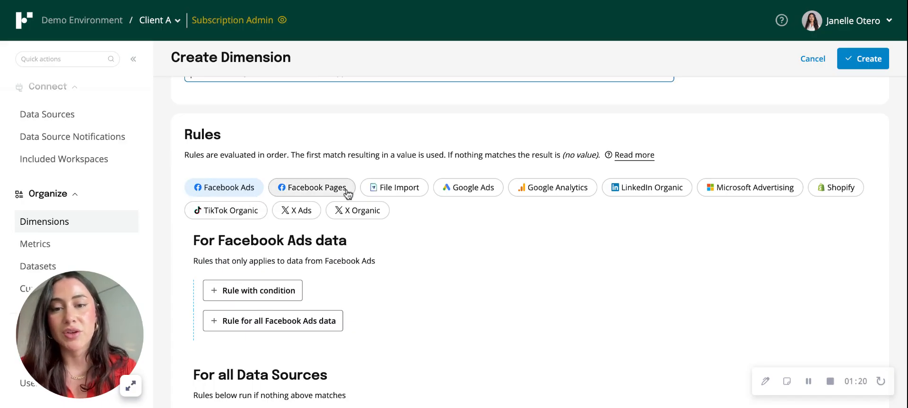
left_click(332, 194)
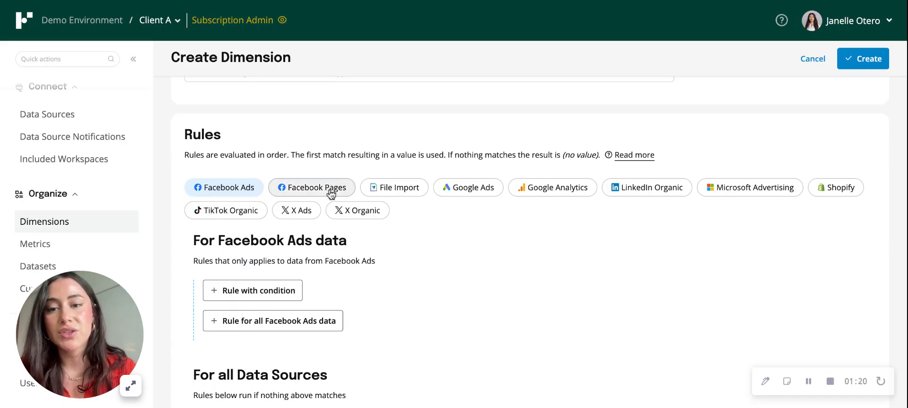
left_click(418, 188)
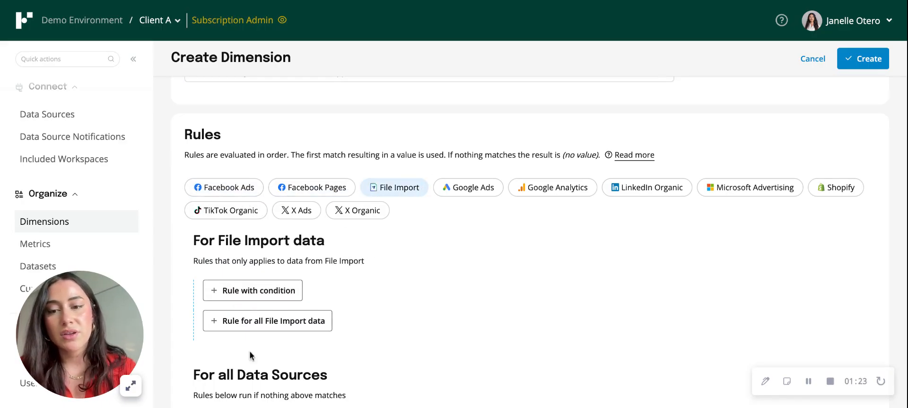
left_click(473, 187)
left_click(543, 189)
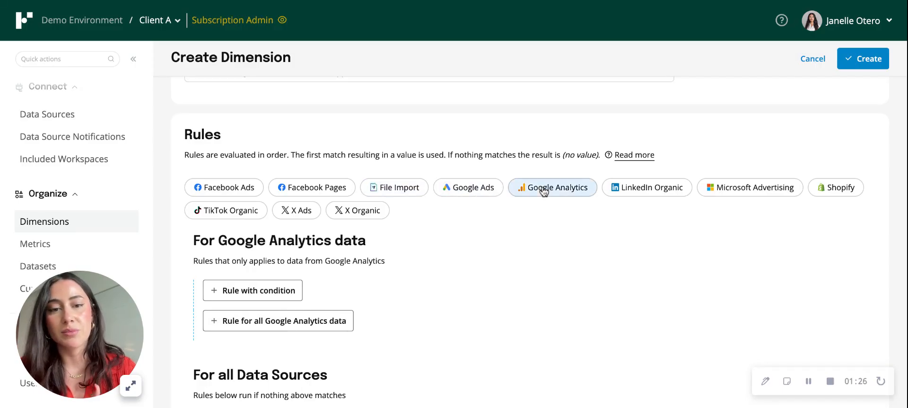
left_click(658, 185)
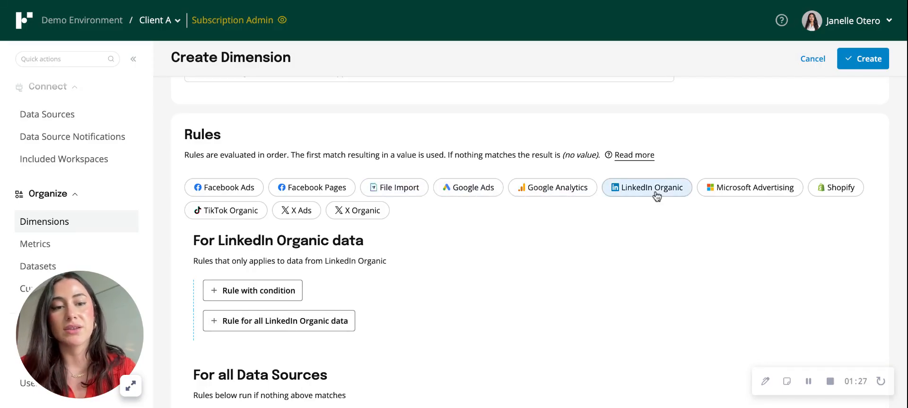
left_click(723, 196)
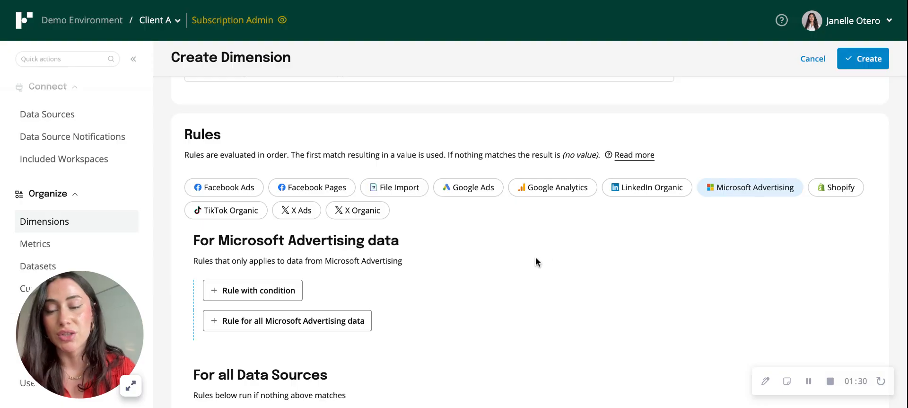
left_click(205, 186)
Add a conditional rule for all data sources that tests the Campaign field.
scroll(506, 339, "down", 3)
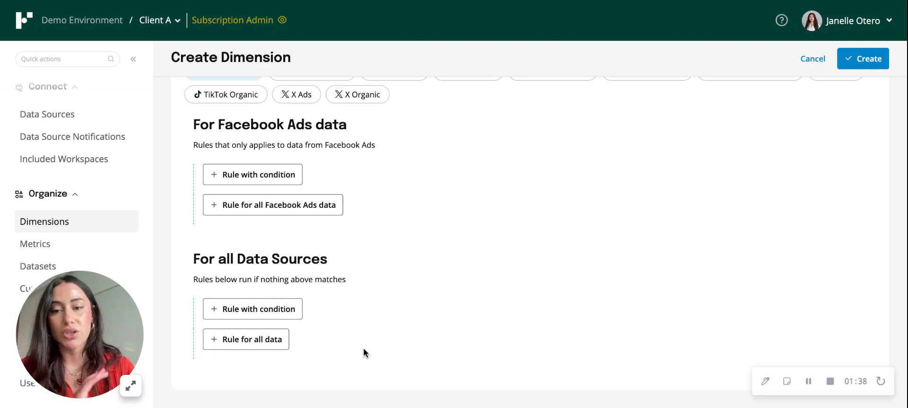
left_click(269, 311)
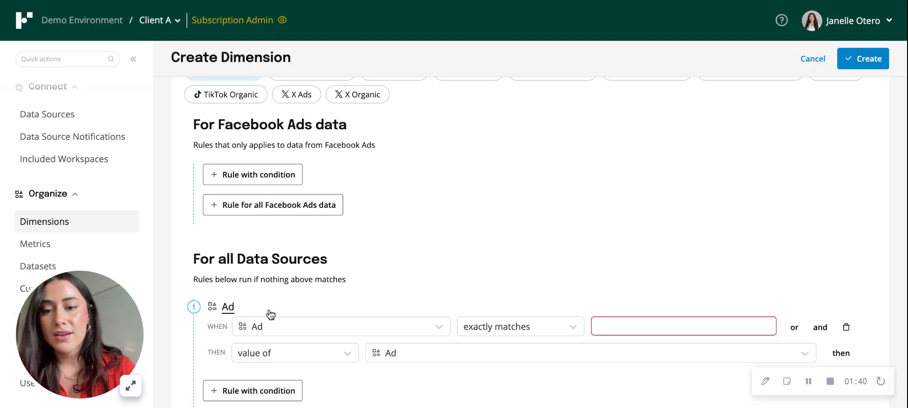
scroll(416, 310, "down", 2)
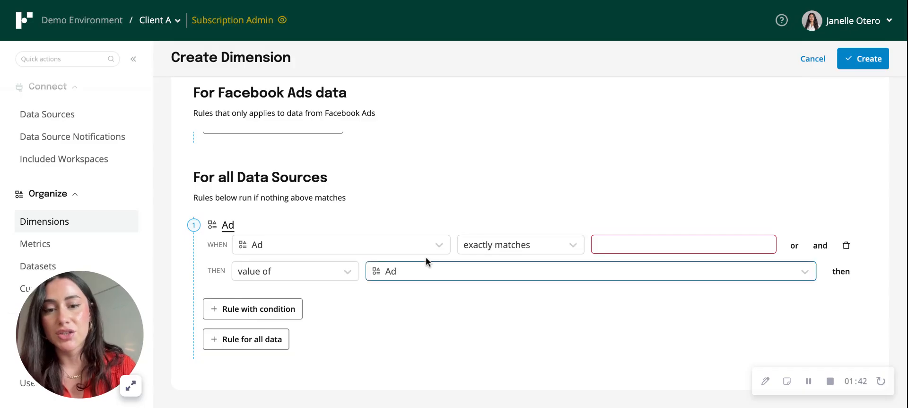
left_click(422, 245)
left_click(374, 290)
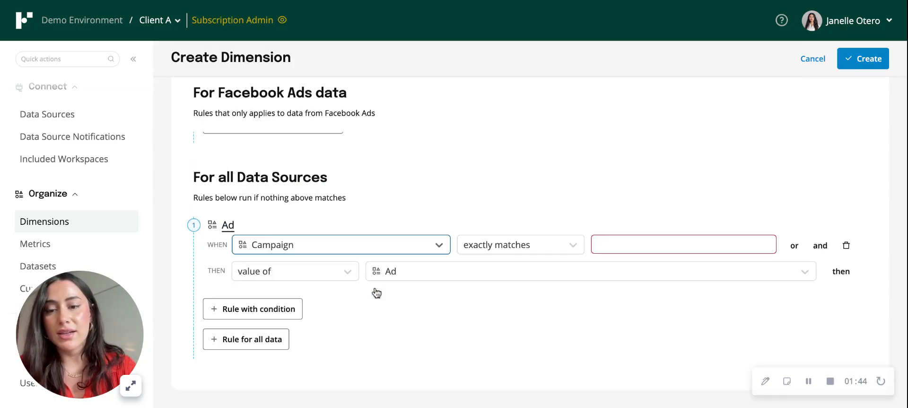
Set the first rule's condition to contains (ignore case) with the value emea.
left_click(504, 246)
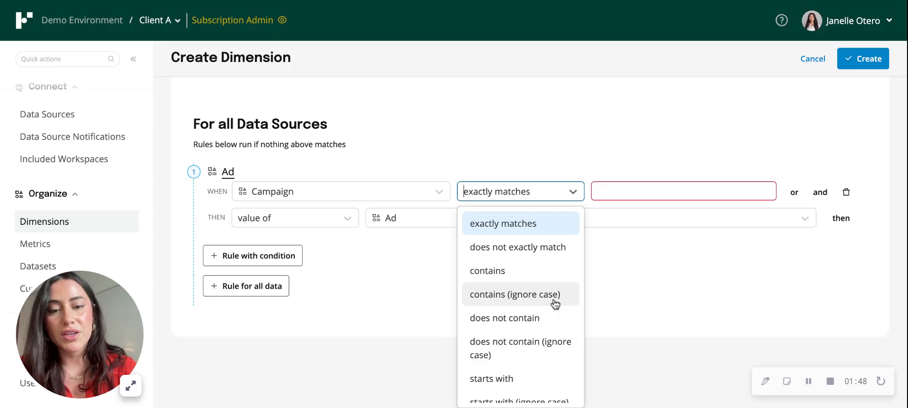
scroll(554, 304, "down", 6)
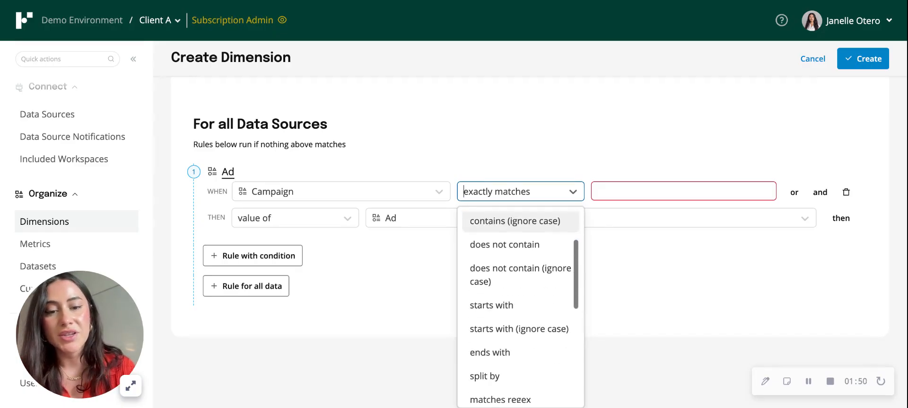
scroll(520, 298, "down", 2)
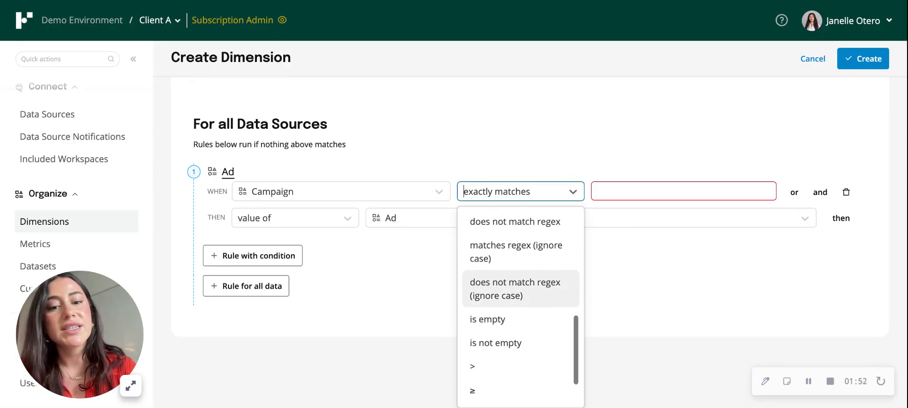
scroll(520, 298, "up", 5)
scroll(520, 297, "up", 4)
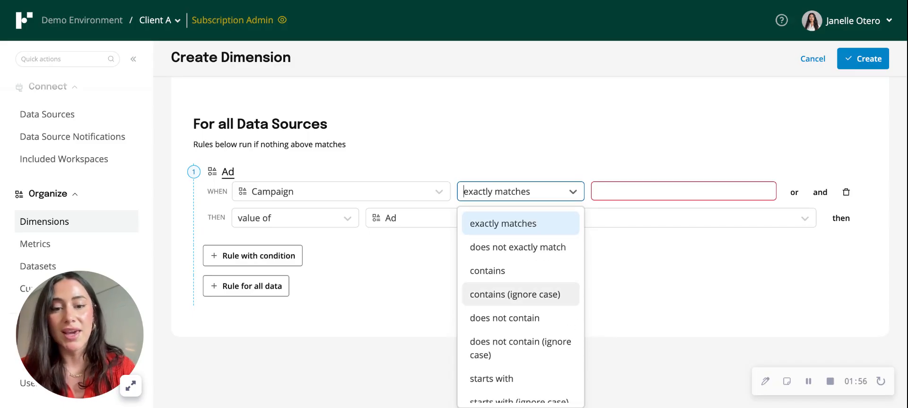
left_click(537, 297)
left_click(632, 241)
type("emea")
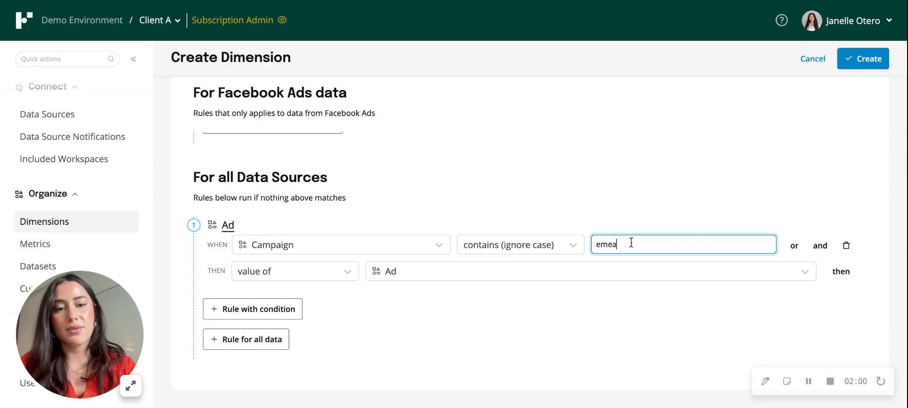
Change the first rule's result type to "set to" and enter Europe as the result.
left_click(340, 273)
left_click(334, 304)
left_click(416, 271)
type("Europe")
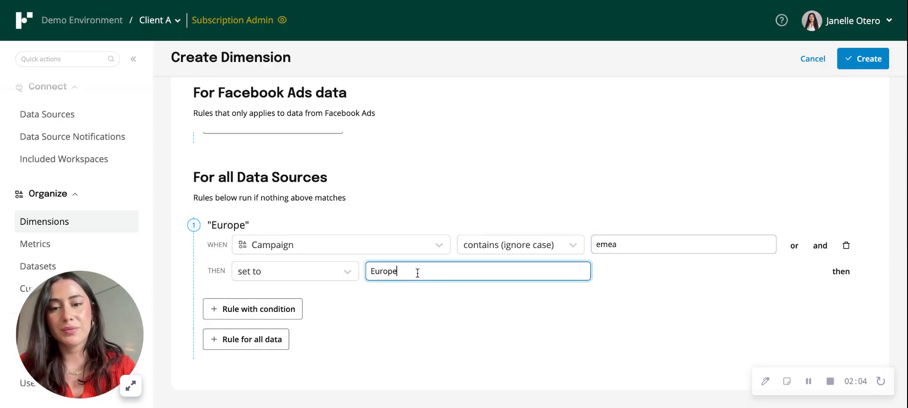
Add a second conditional rule that sets Asia Pacific when Campaign contains (ignore case) apac.
left_click(298, 308)
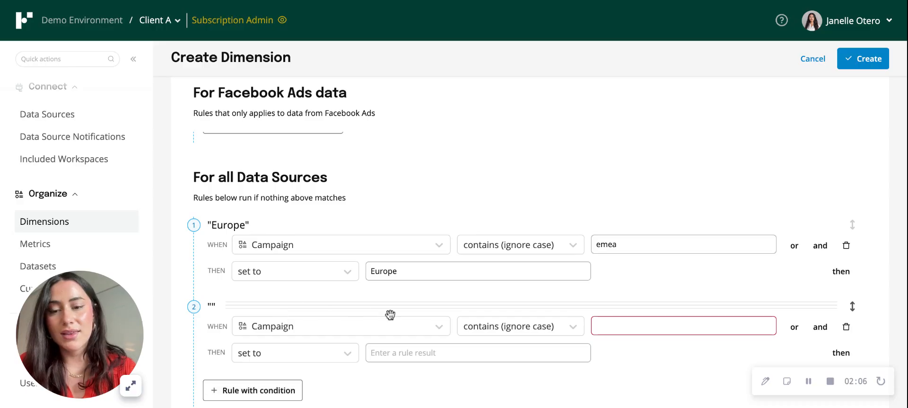
left_click(640, 325)
type("apac")
left_click(505, 353)
type("Asia ")
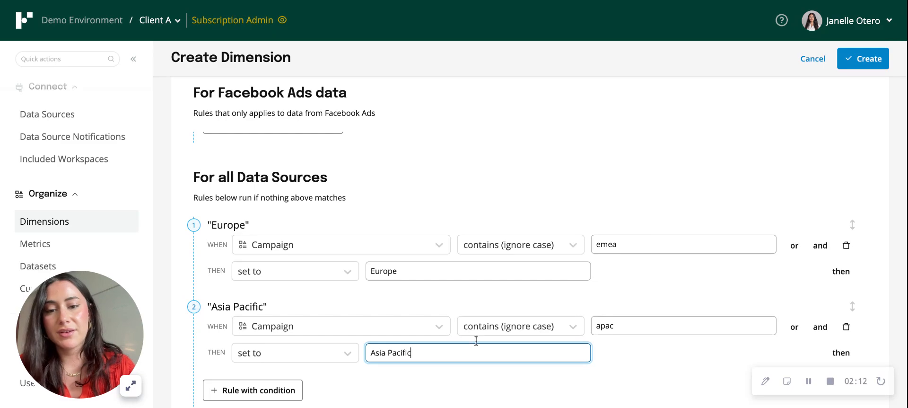
type("Pacific")
Add a third rule that sets North America when Campaign contains (ignore case) na, and create the Region dimension.
scroll(448, 324, "down", 2)
left_click(242, 350)
scroll(383, 324, "down", 2)
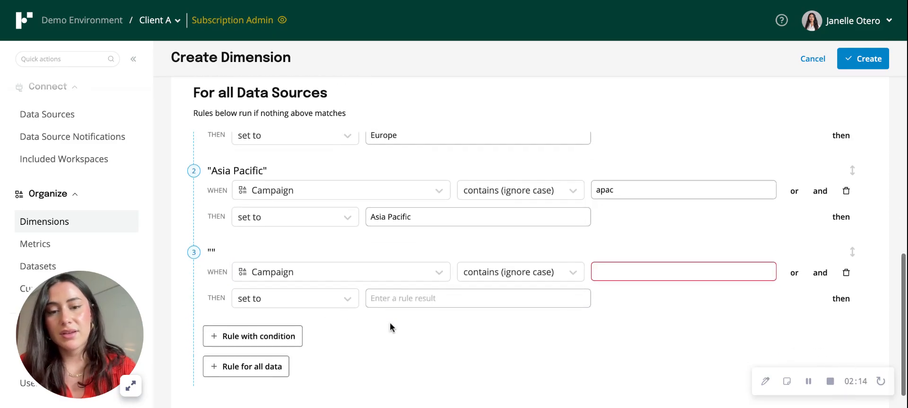
left_click(624, 271)
type("na")
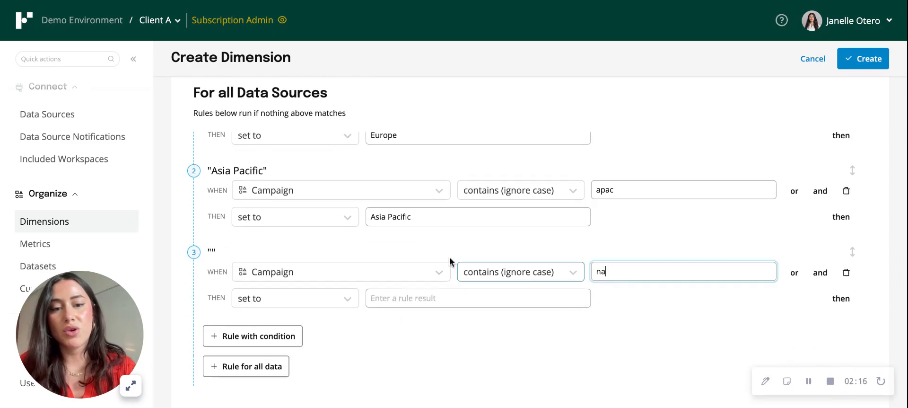
left_click(412, 297)
type("North America")
left_click(469, 323)
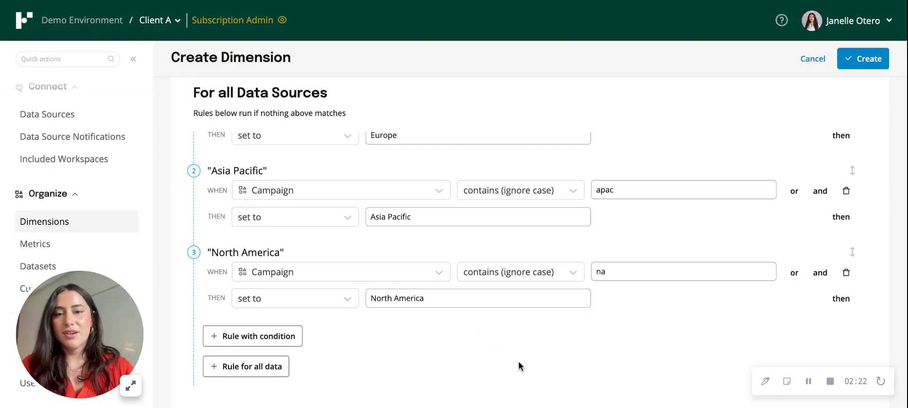
left_click(858, 65)
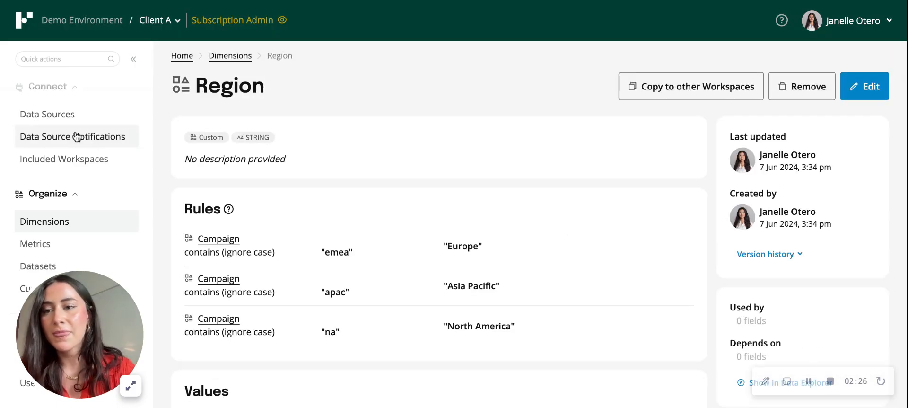
scroll(75, 135, "up", 3)
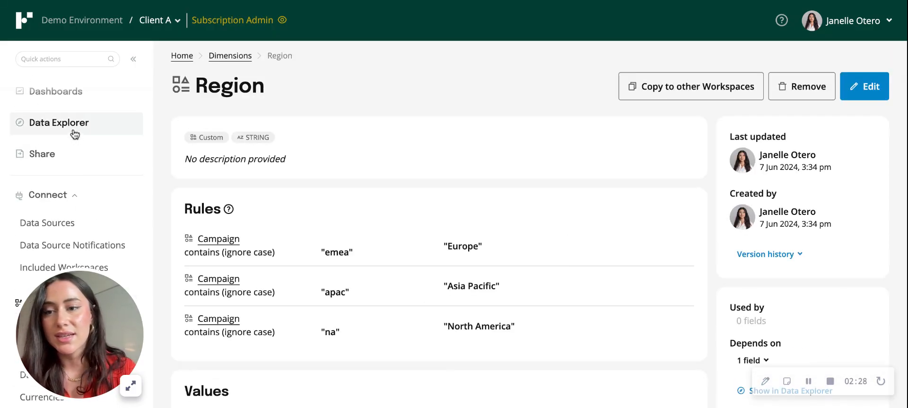
Open Data Explorer, try searching the available fields for regio, and reload the page.
left_click(73, 133)
left_click(246, 153)
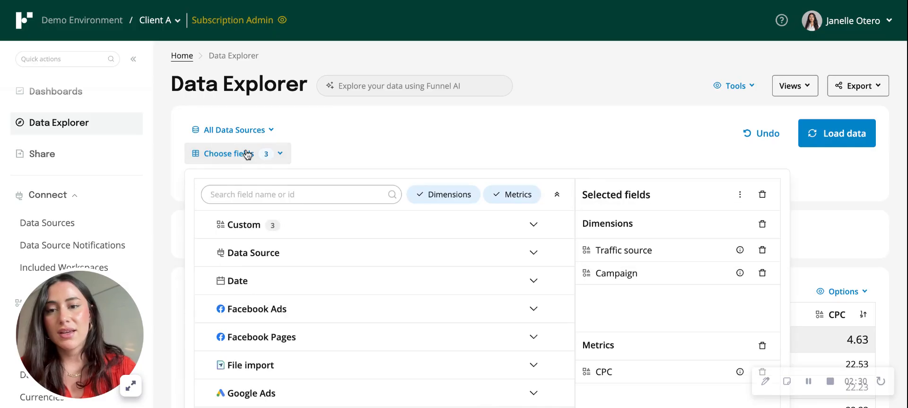
left_click(289, 195)
type("regio")
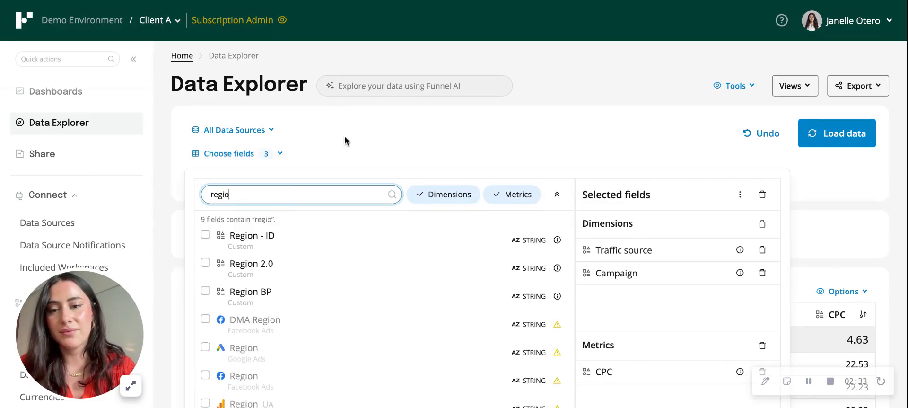
left_click(408, 141)
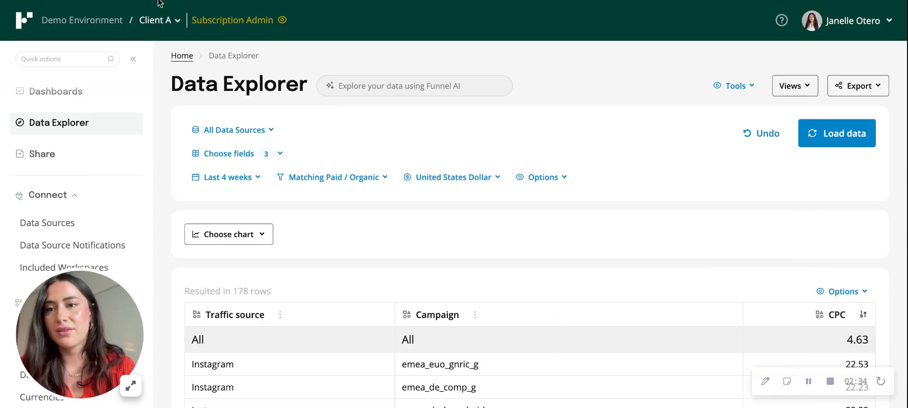
key("super+r")
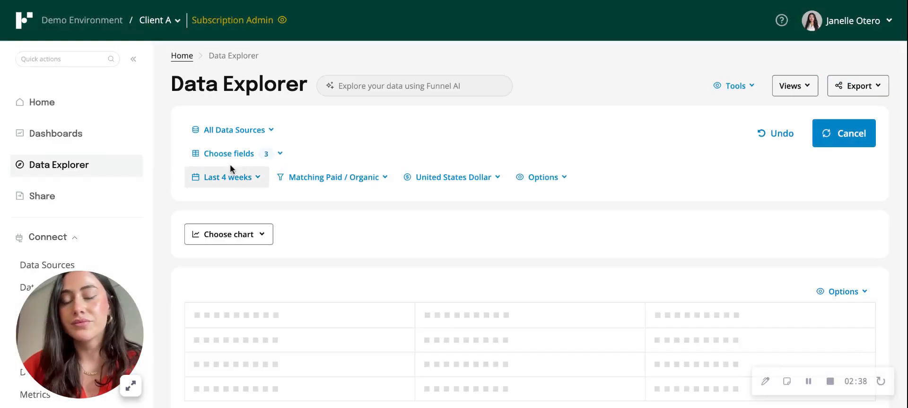
Find the custom Region dimension among the fields, add it to the selected fields and load the data.
left_click(231, 158)
type("regio")
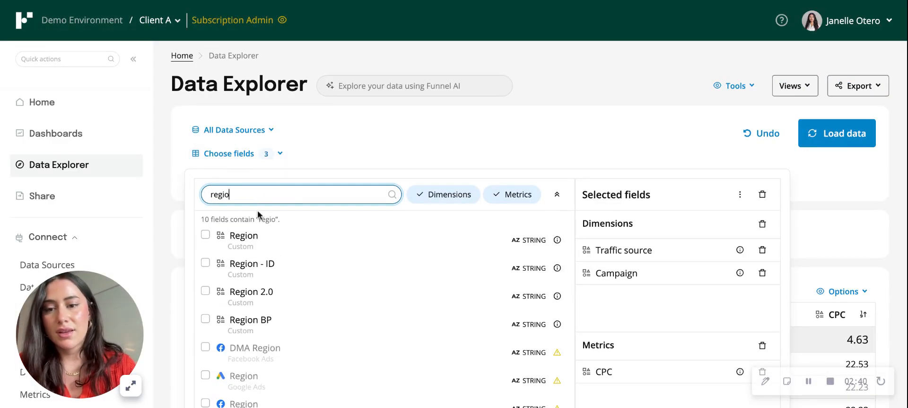
left_click(257, 242)
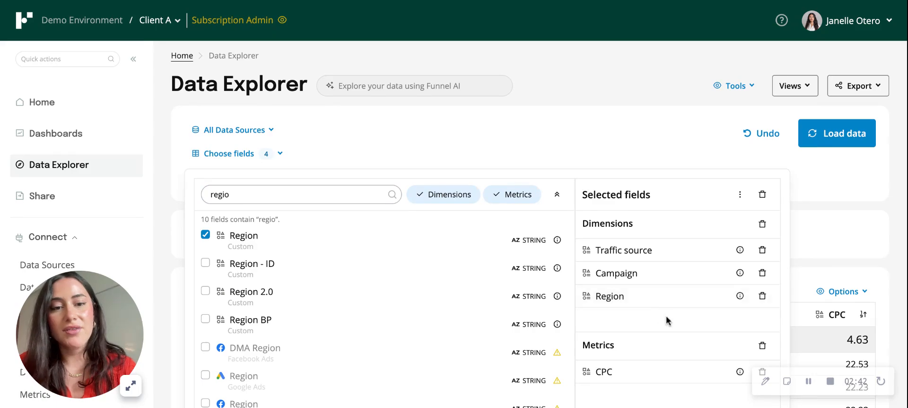
left_click(841, 133)
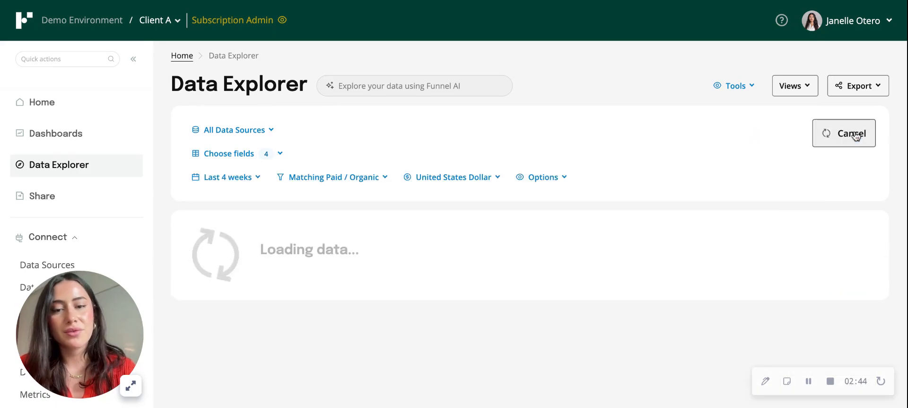
Compare the Region values with the campaign names in the results table.
scroll(575, 229, "down", 3)
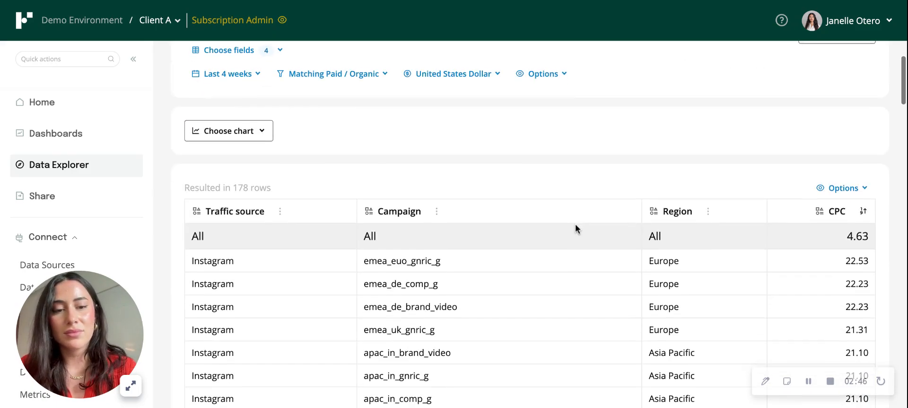
scroll(597, 226, "down", 2)
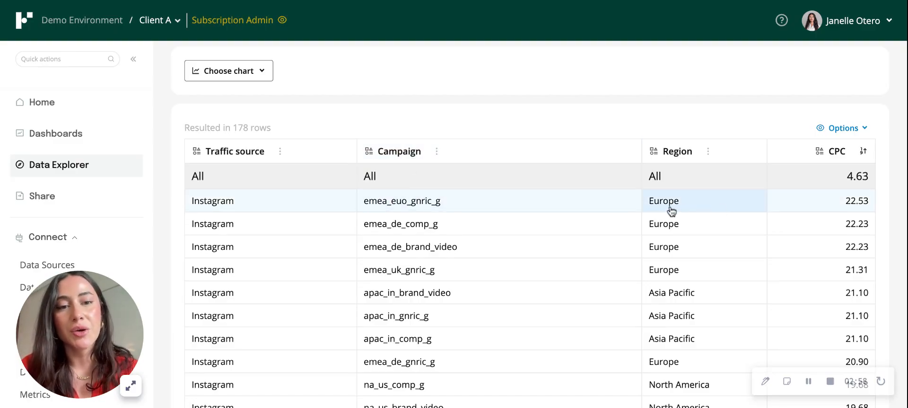
scroll(372, 300, "down", 1)
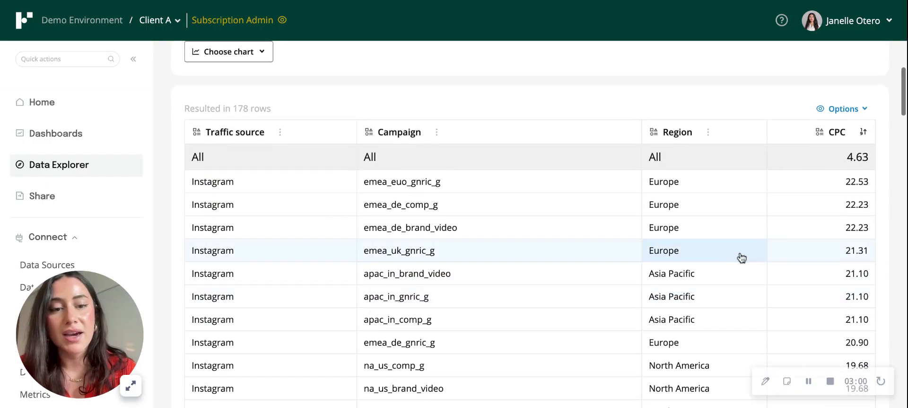
scroll(682, 283, "down", 3)
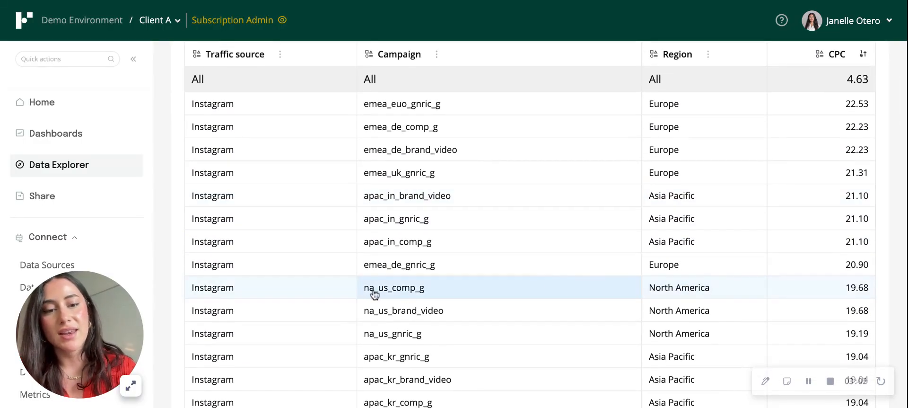
scroll(581, 290, "up", 1)
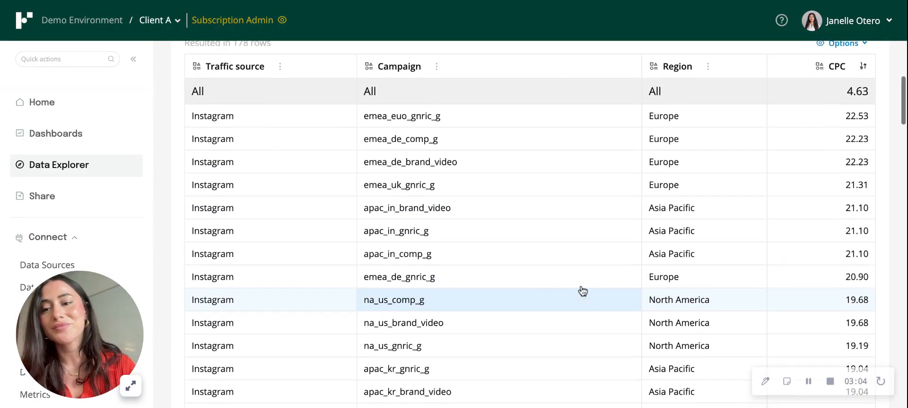
scroll(583, 290, "up", 3)
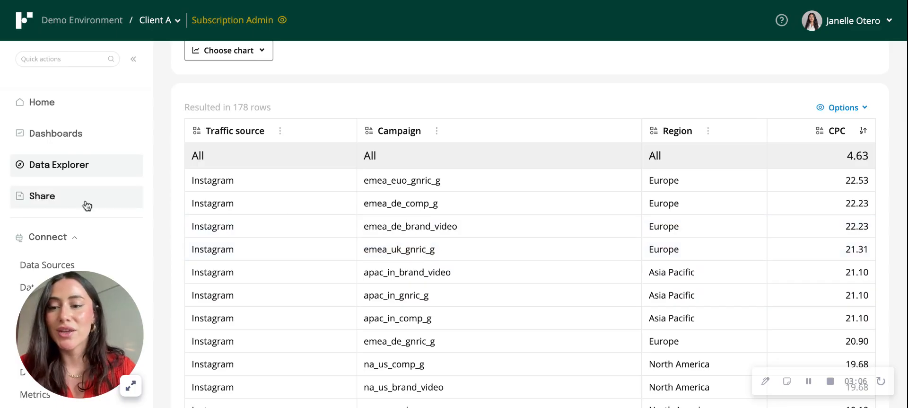
Search the custom dimensions for region and open the Region dimension for editing.
scroll(66, 242, "down", 5)
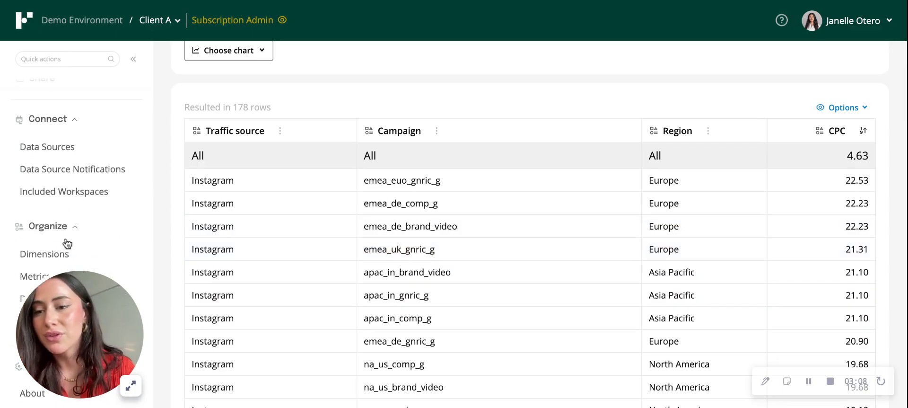
scroll(67, 243, "down", 1)
left_click(50, 226)
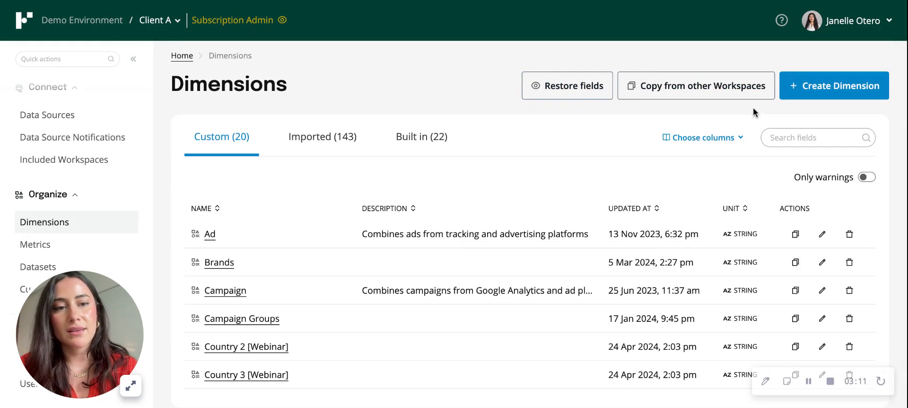
left_click(826, 142)
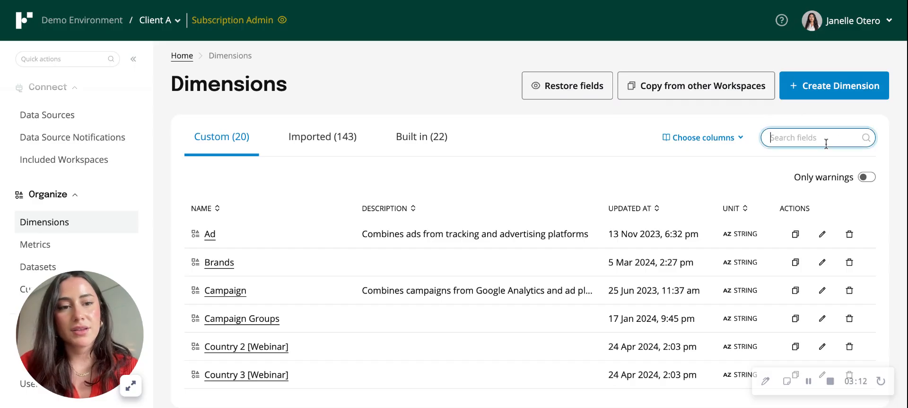
type("region")
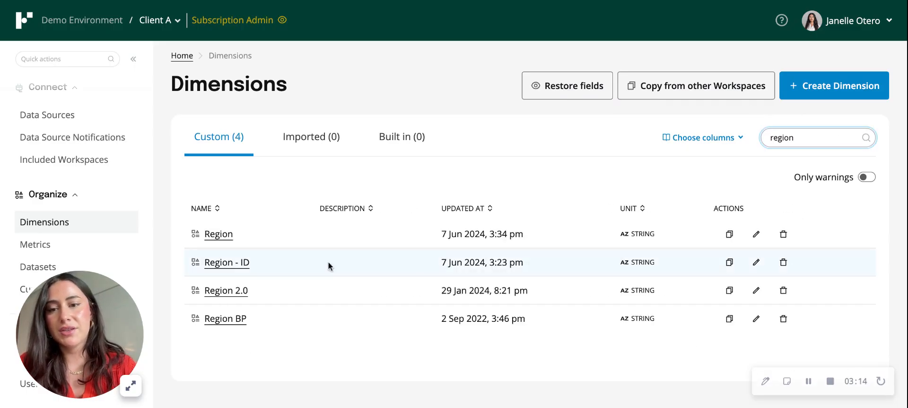
left_click(224, 235)
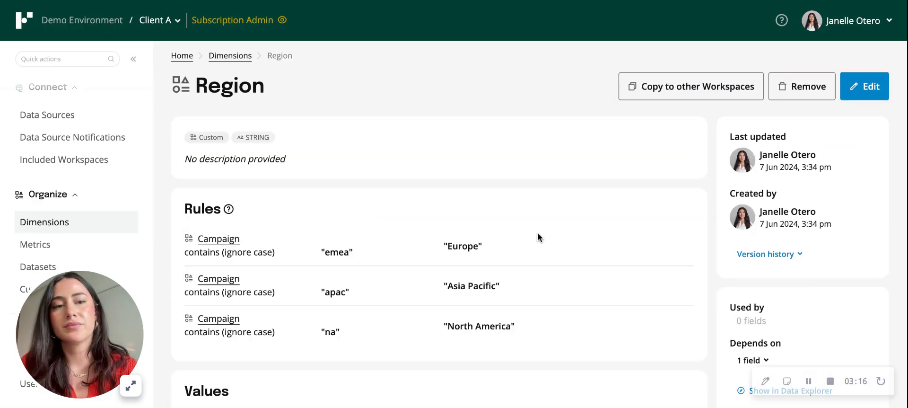
left_click(872, 87)
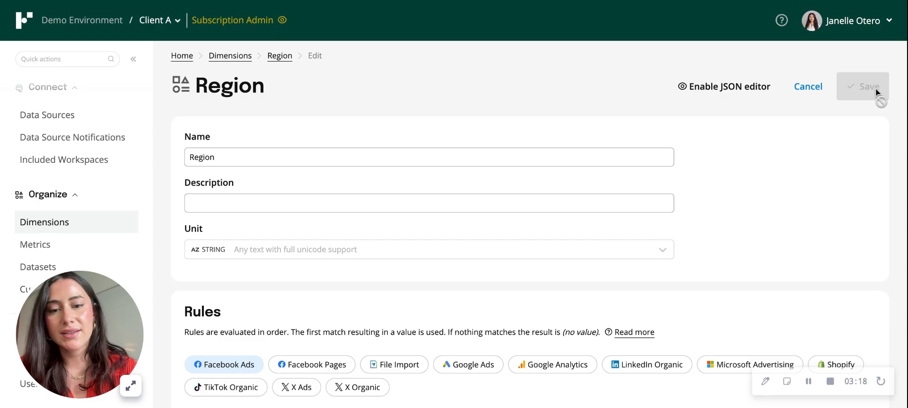
Delete the Europe, Asia Pacific and North America rules from the rules for all data sources.
scroll(691, 225, "down", 6)
scroll(691, 225, "down", 3)
scroll(851, 180, "up", 1)
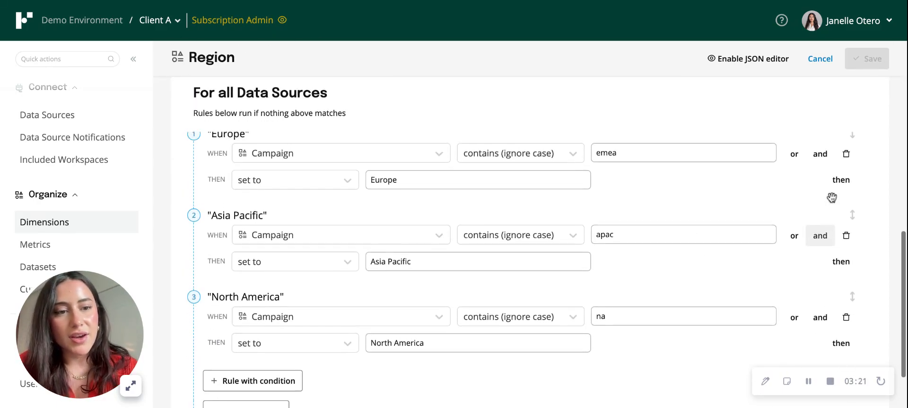
left_click(846, 154)
left_click(847, 156)
left_click(847, 240)
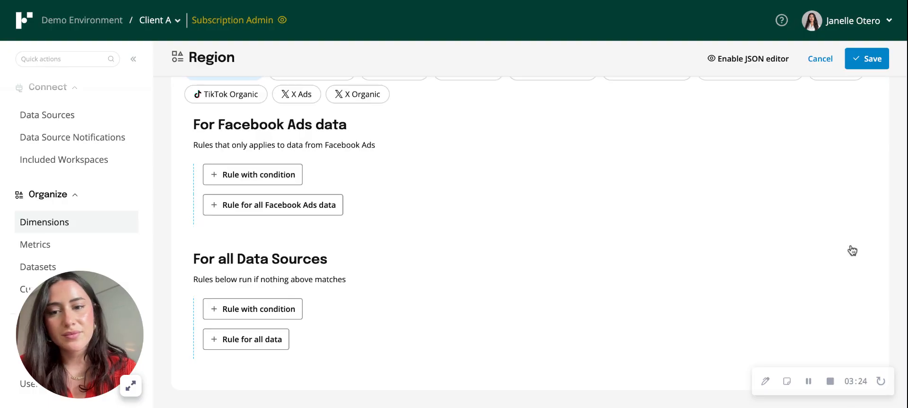
Add a conditional rule for all data sources that applies when Campaign is split by an underscore (_).
left_click(283, 301)
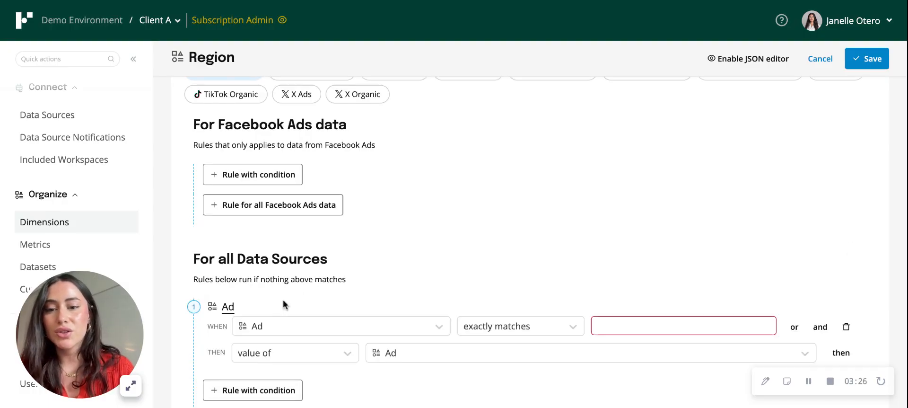
scroll(409, 313, "down", 1)
left_click(388, 293)
left_click(385, 293)
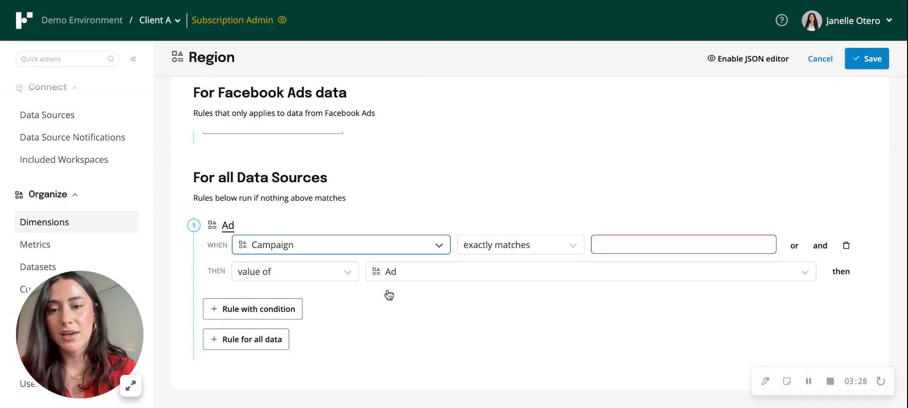
left_click(509, 245)
scroll(527, 331, "down", 4)
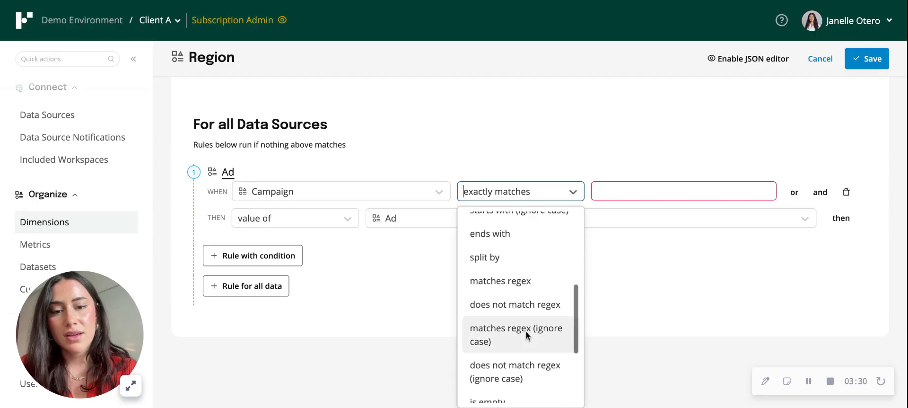
left_click(636, 241)
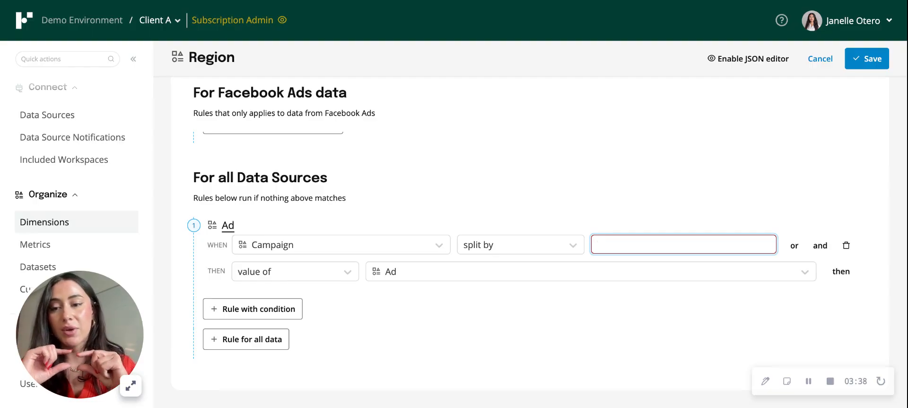
type("_")
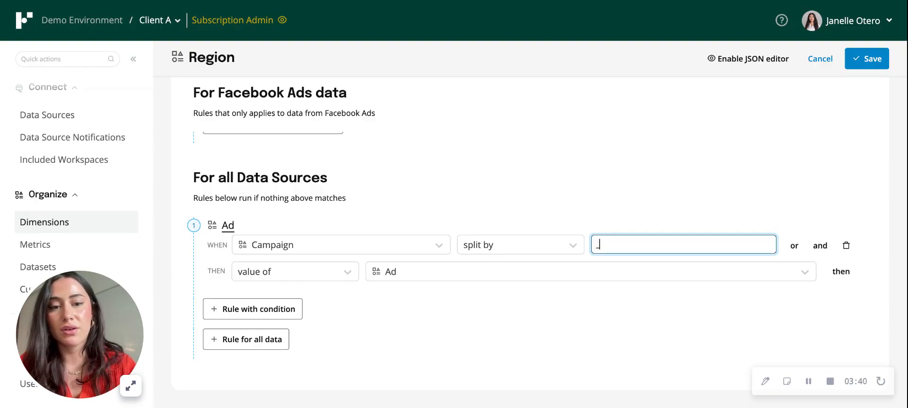
Set the rule's result to split result with fragment 1, and save the Region dimension without a change description.
left_click(333, 271)
left_click(316, 353)
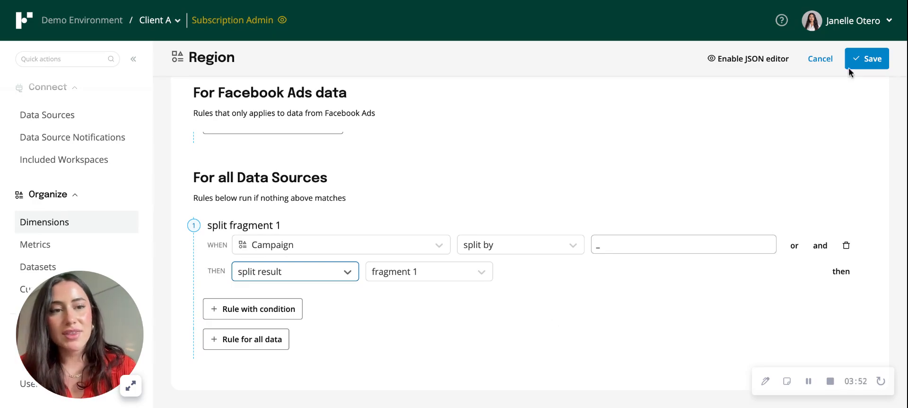
left_click(866, 58)
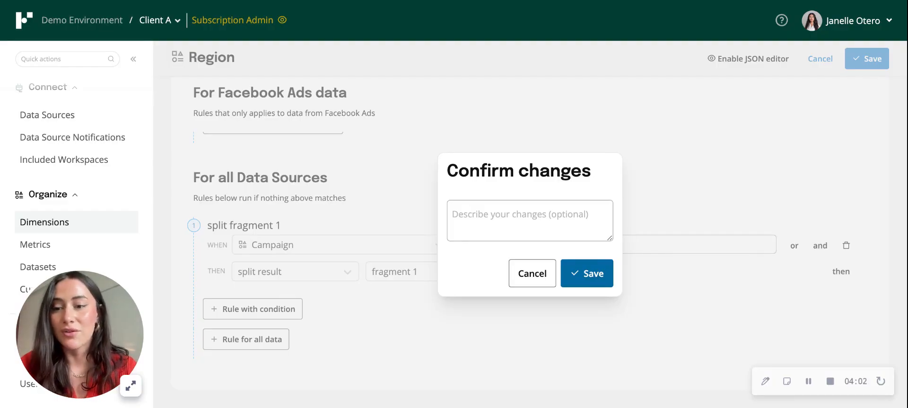
left_click(586, 273)
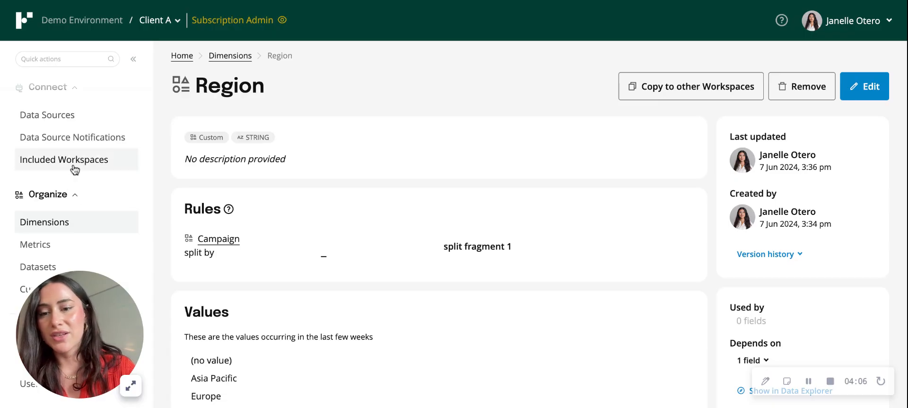
Return to Data Explorer and reload the changed dimensions and metrics.
scroll(74, 189, "up", 3)
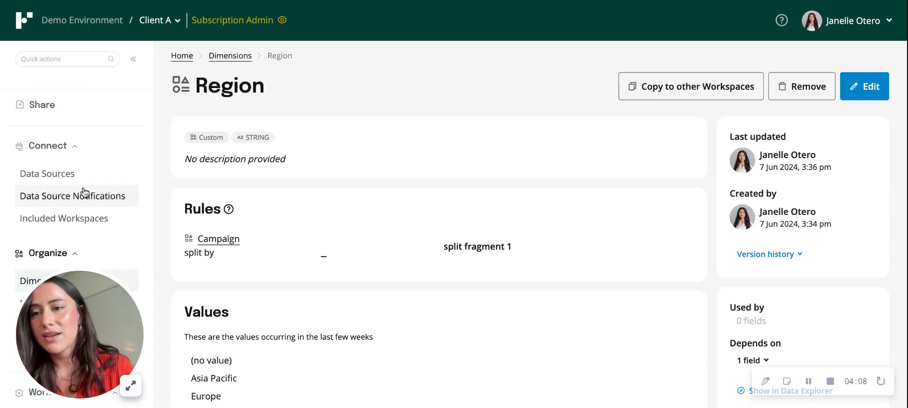
scroll(71, 153, "up", 3)
left_click(69, 151)
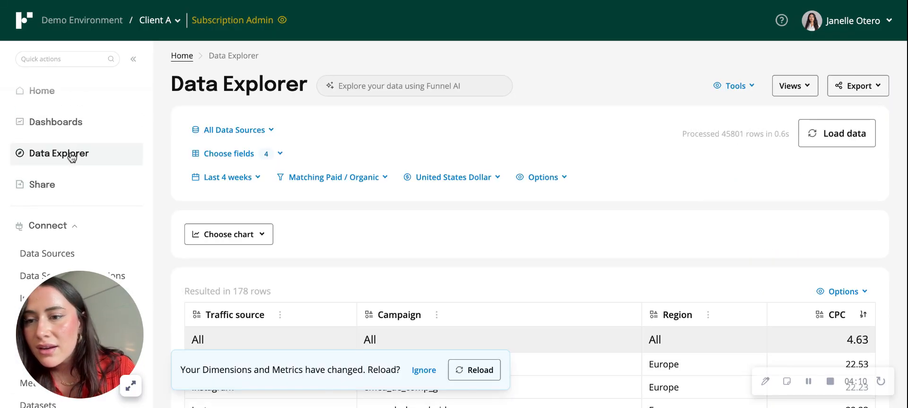
left_click(477, 371)
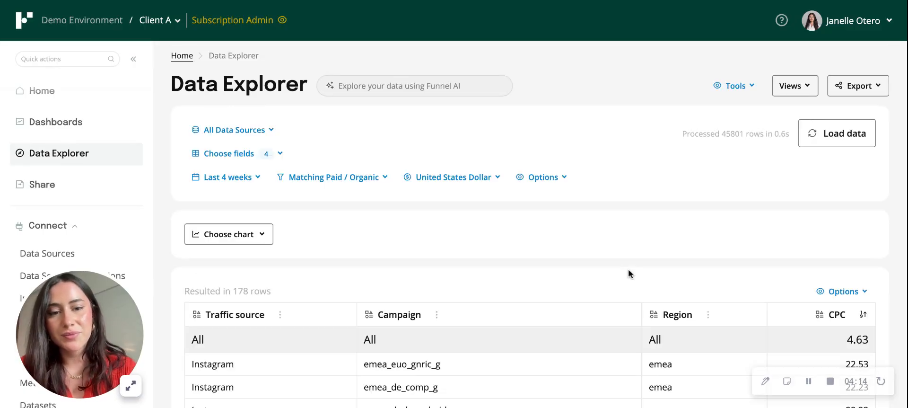
Check each campaign's Region value against the first part of its campaign name in the reloaded table.
scroll(654, 258, "down", 4)
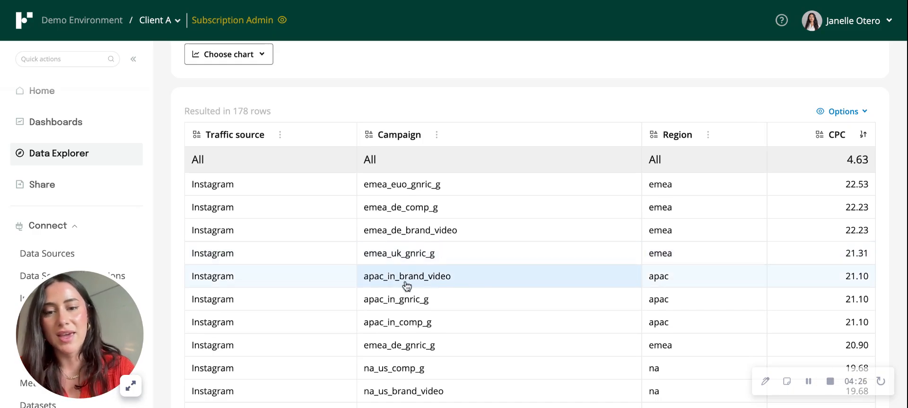
scroll(657, 279, "down", 2)
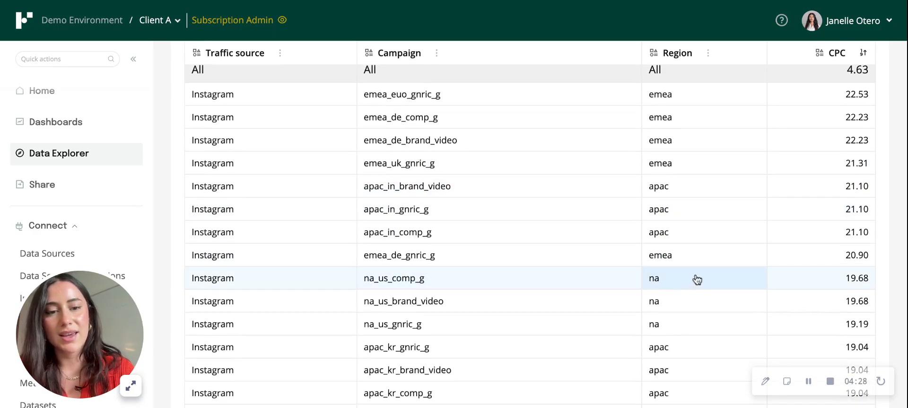
scroll(681, 281, "up", 1)
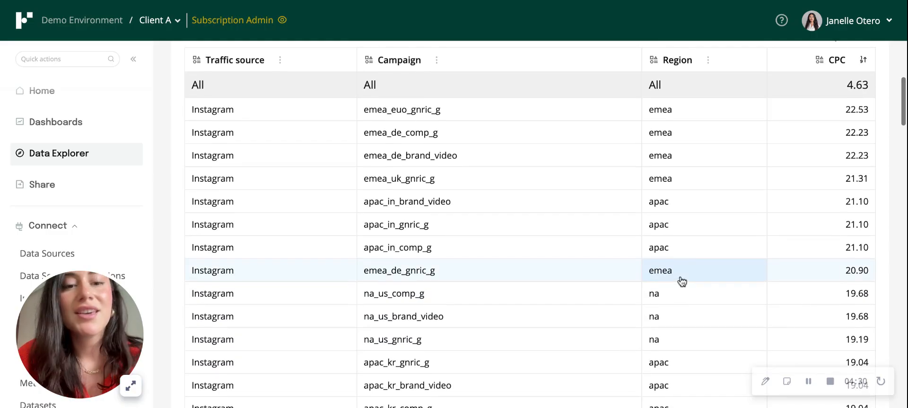
scroll(682, 280, "up", 1)
scroll(680, 279, "up", 2)
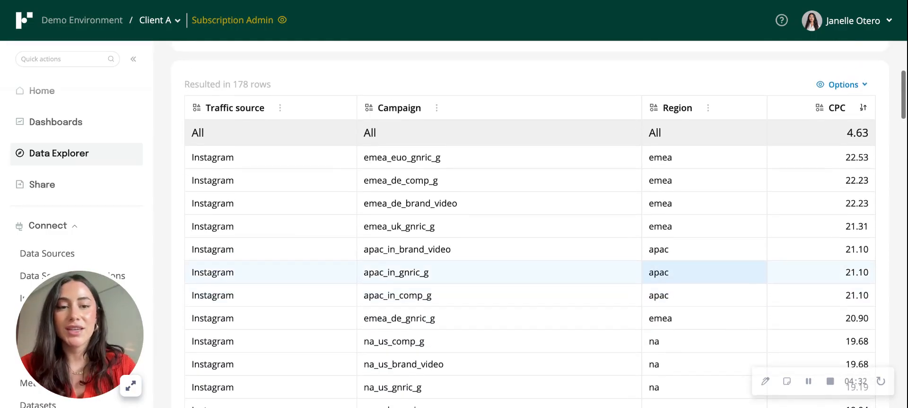